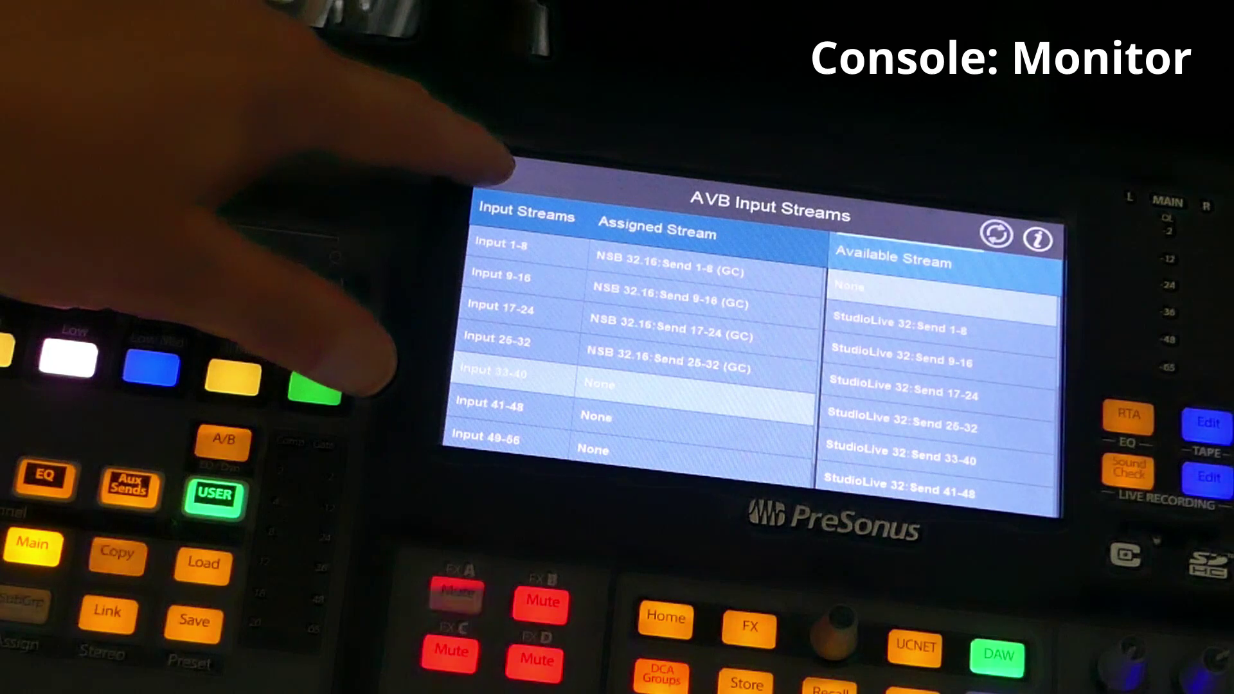
# - Leave the AVB Input Streams page and return to the console's settings home screen
pyautogui.click(496, 172)
pyautogui.click(667, 618)
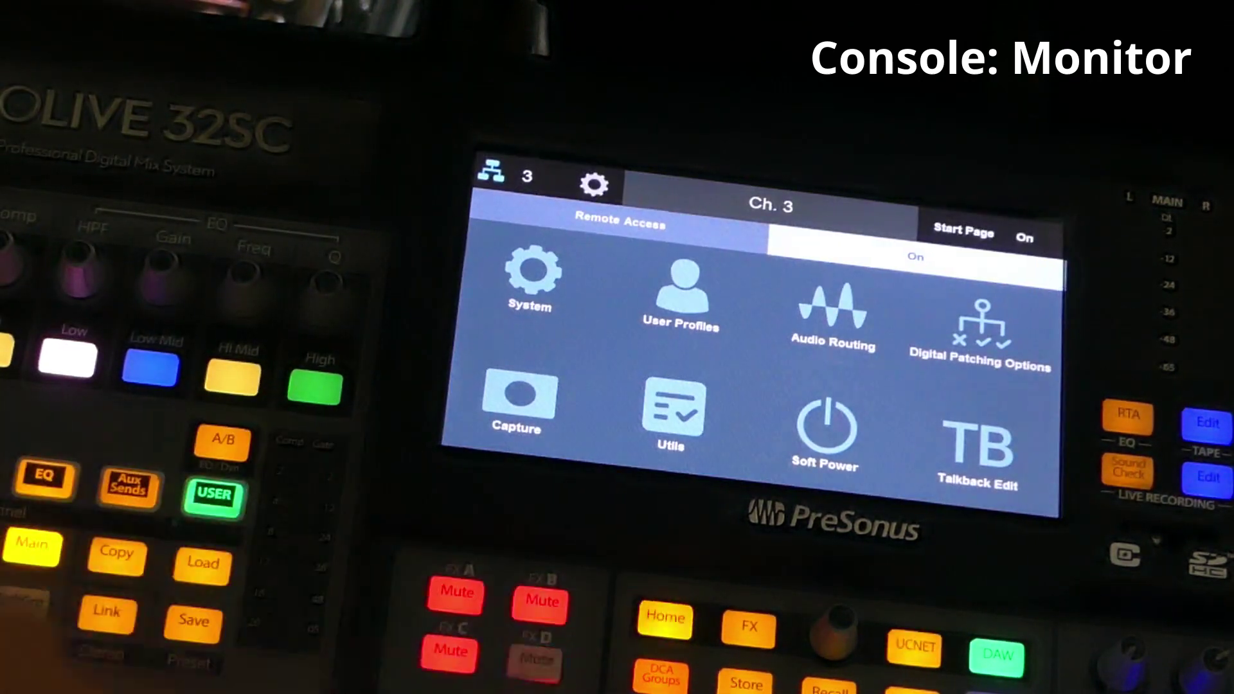